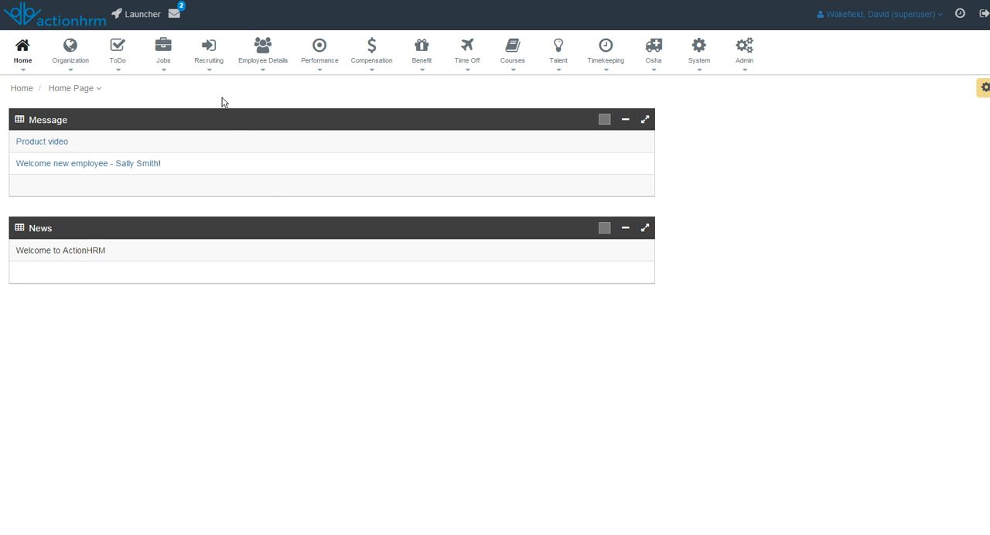
Open the pending performance review due on 02/28/2015 from the workflow notifications.
click(163, 48)
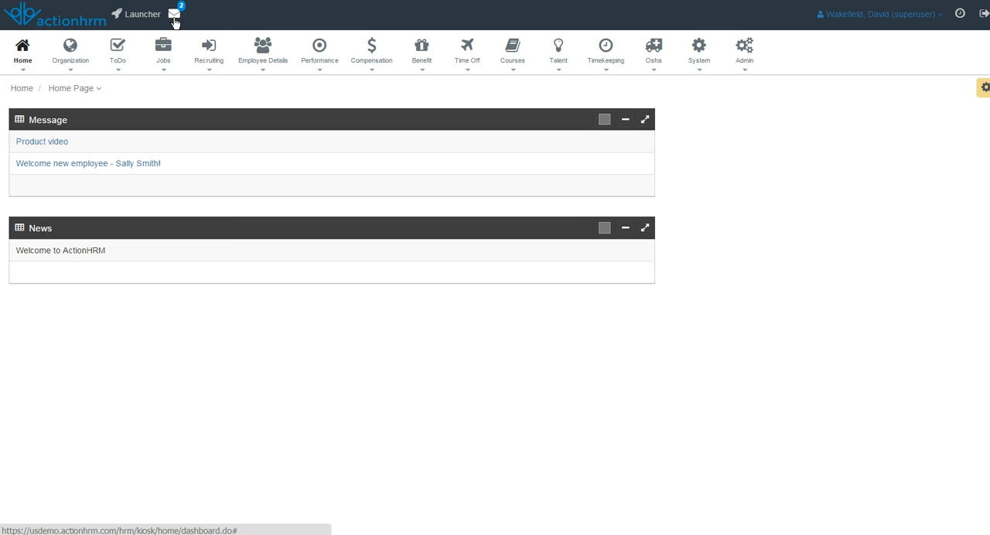
click(174, 15)
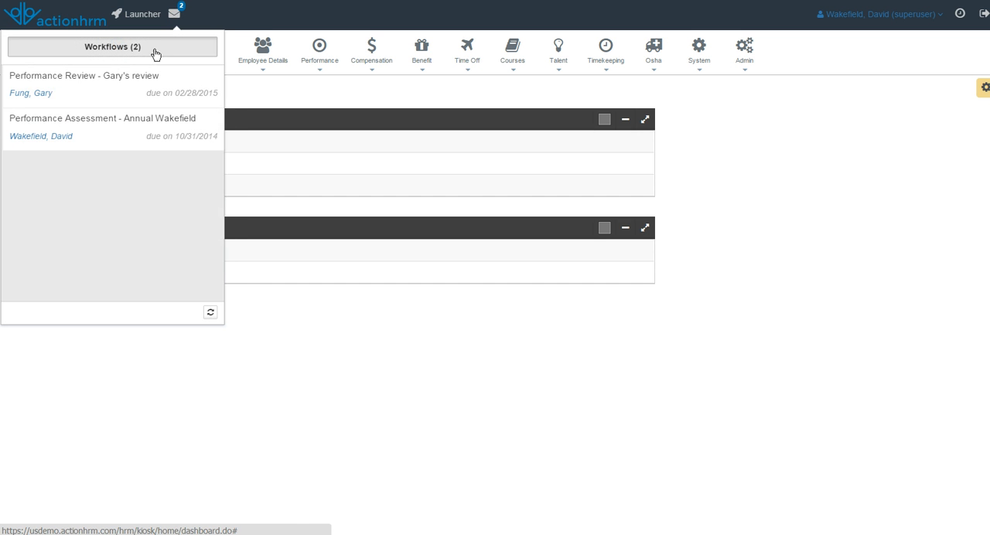
mouse_move(60, 83)
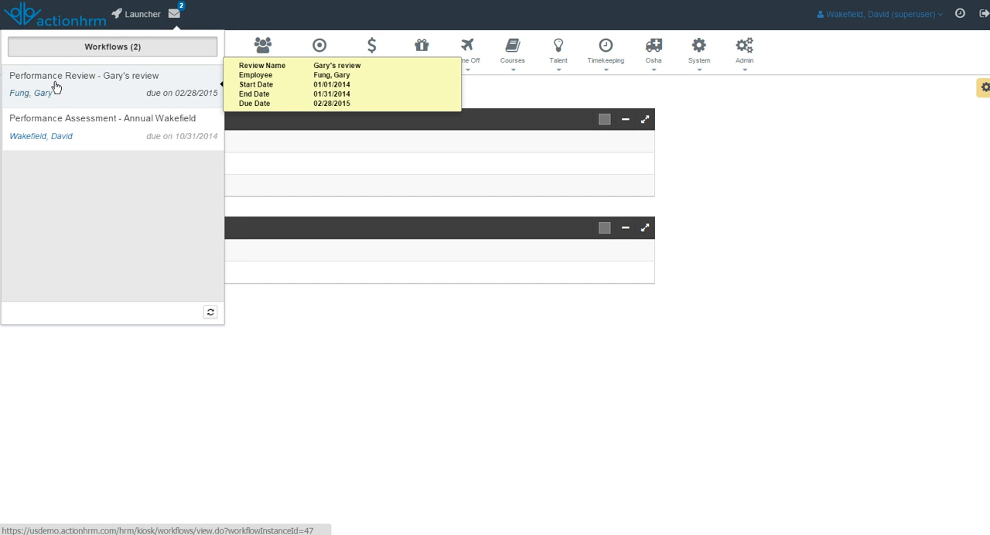
click(53, 85)
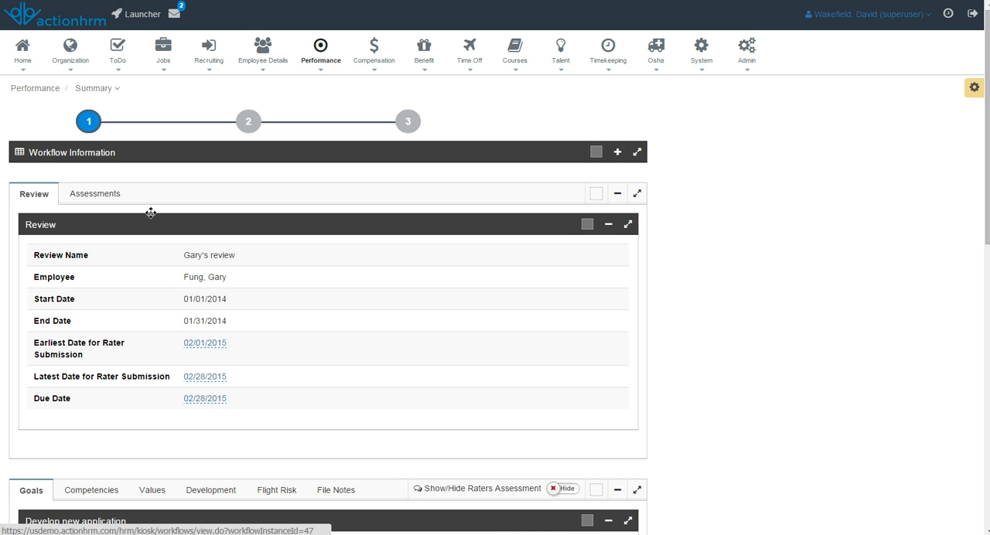
Rate the "Develop new application" goal as Match expectations and add the comment "Nice job.".
scroll(139, 276, down, 1)
scroll(139, 276, down, 5)
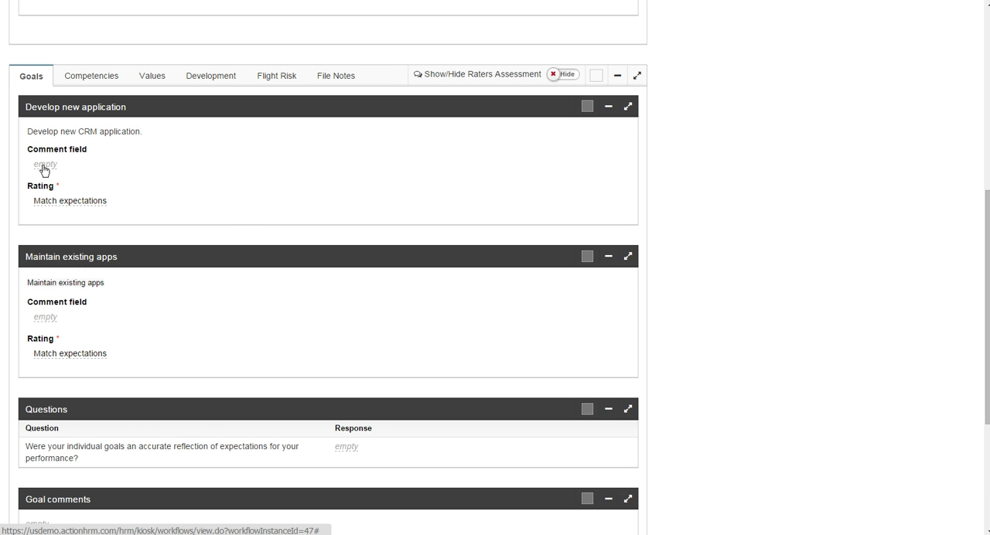
click(42, 202)
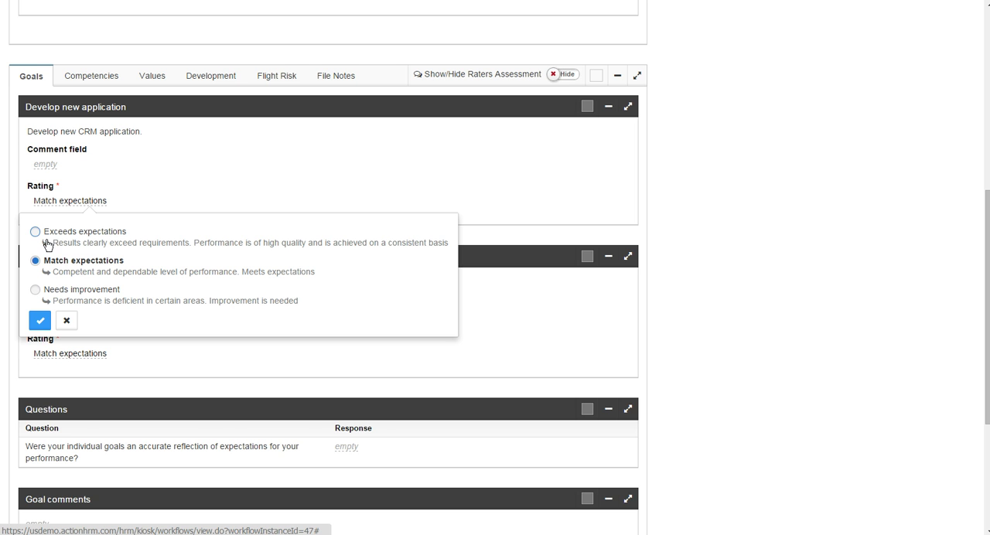
click(35, 290)
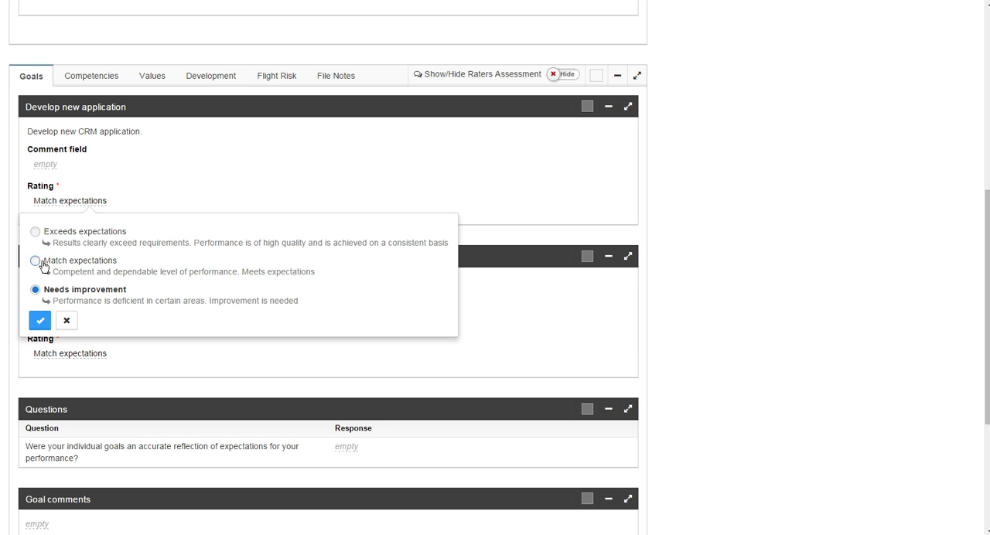
click(35, 262)
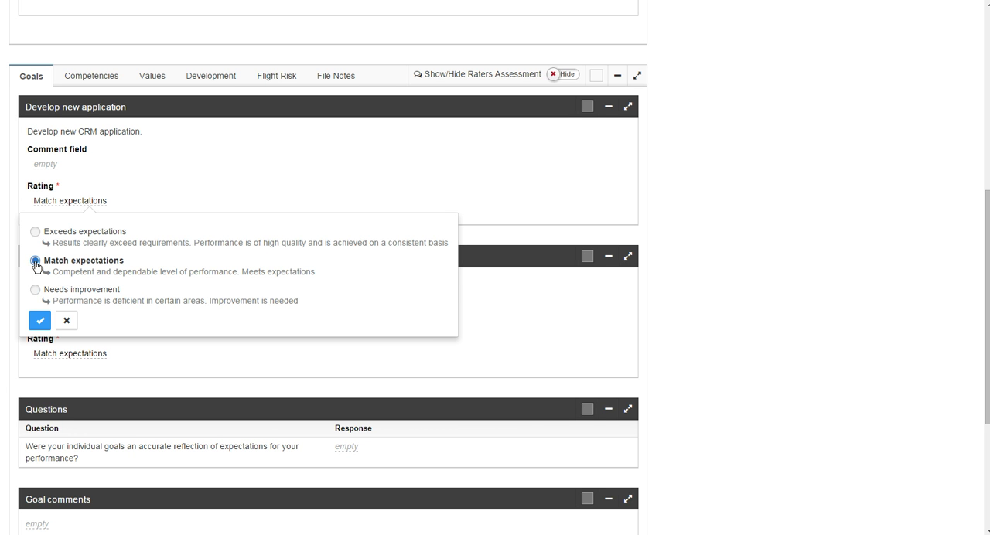
click(40, 321)
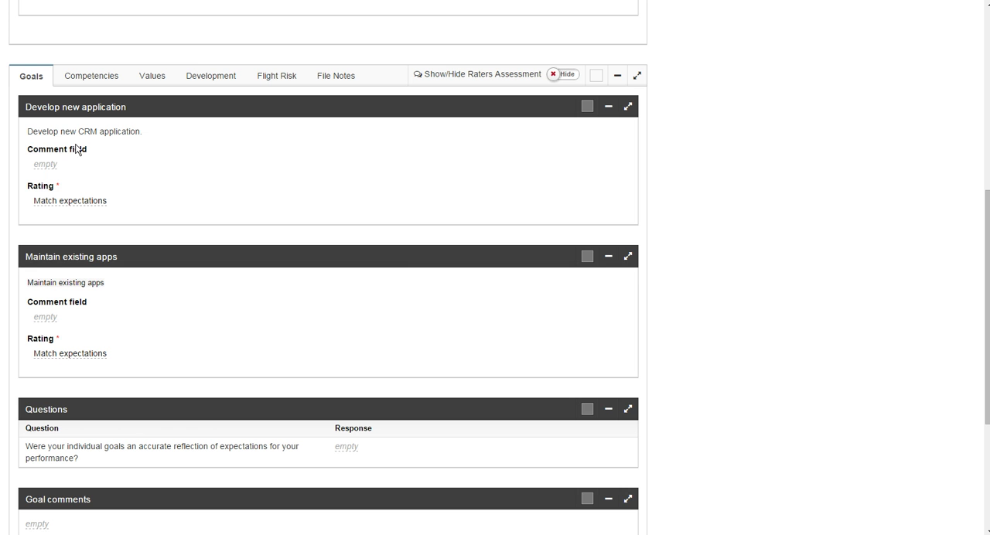
click(46, 166)
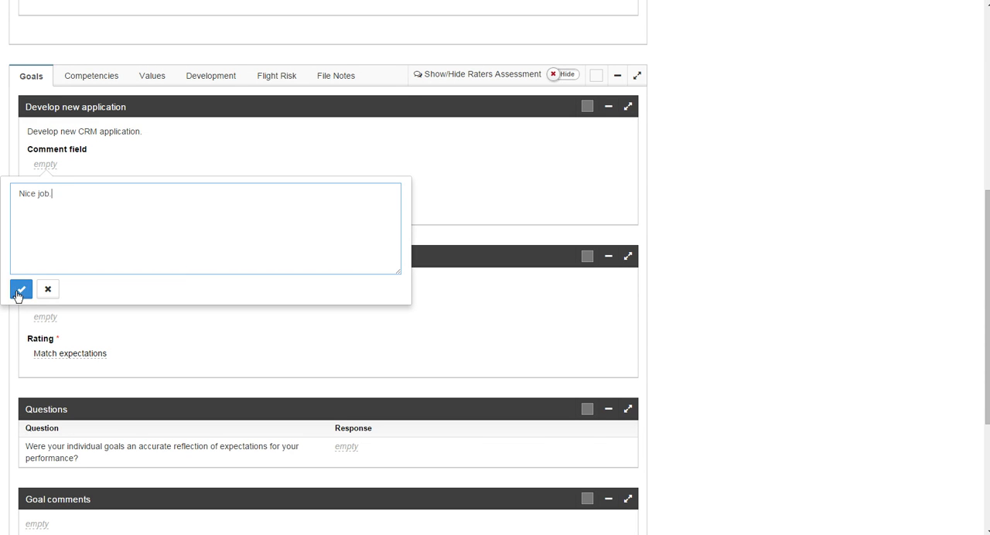
click(20, 288)
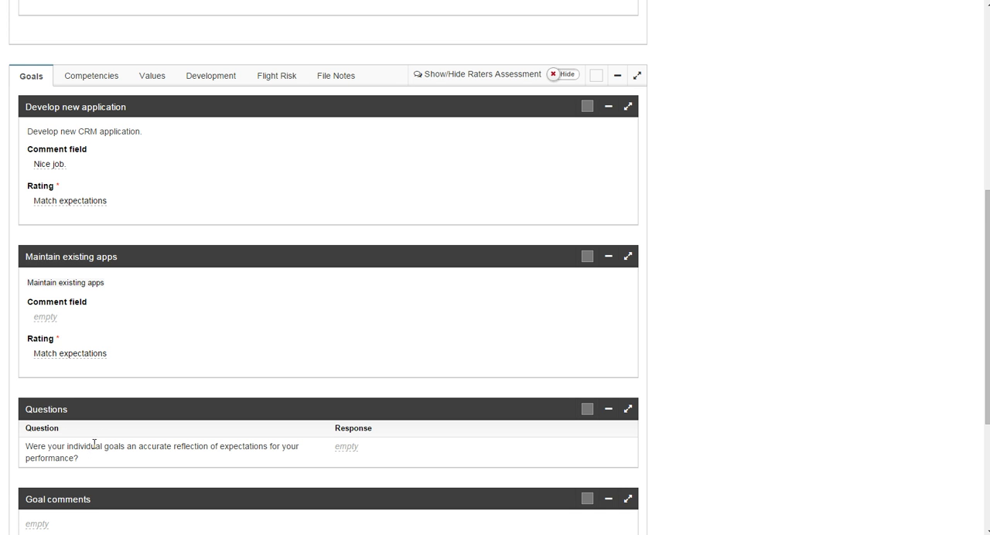
Show the raters' assessment for the goals to compare it with the manager's ratings, and hide it again.
scroll(94, 443, down, 3)
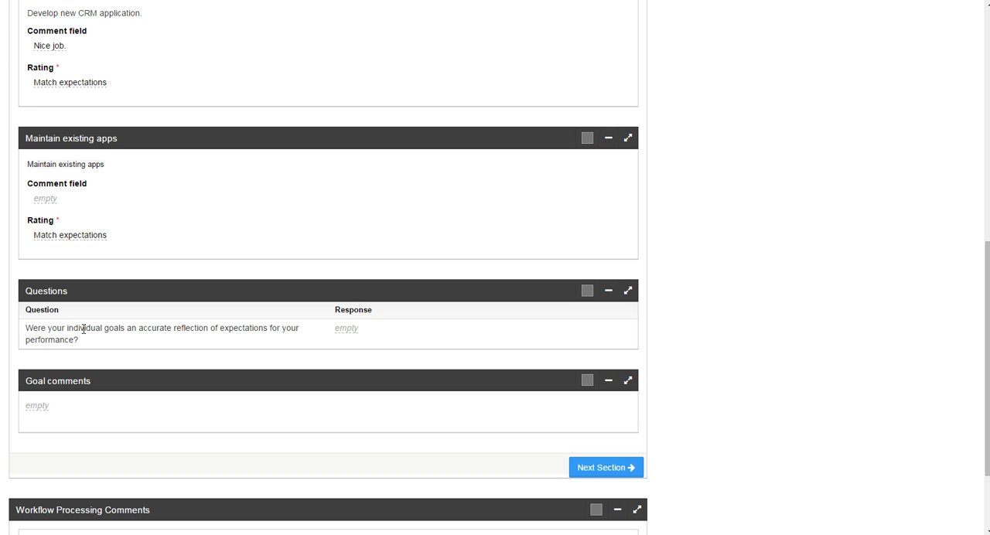
scroll(84, 329, up, 5)
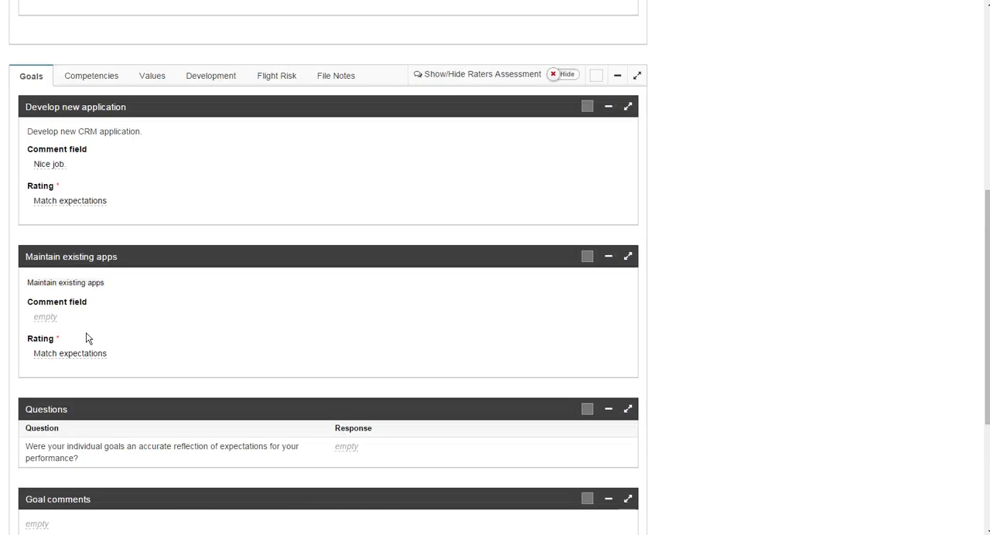
scroll(90, 338, up, 3)
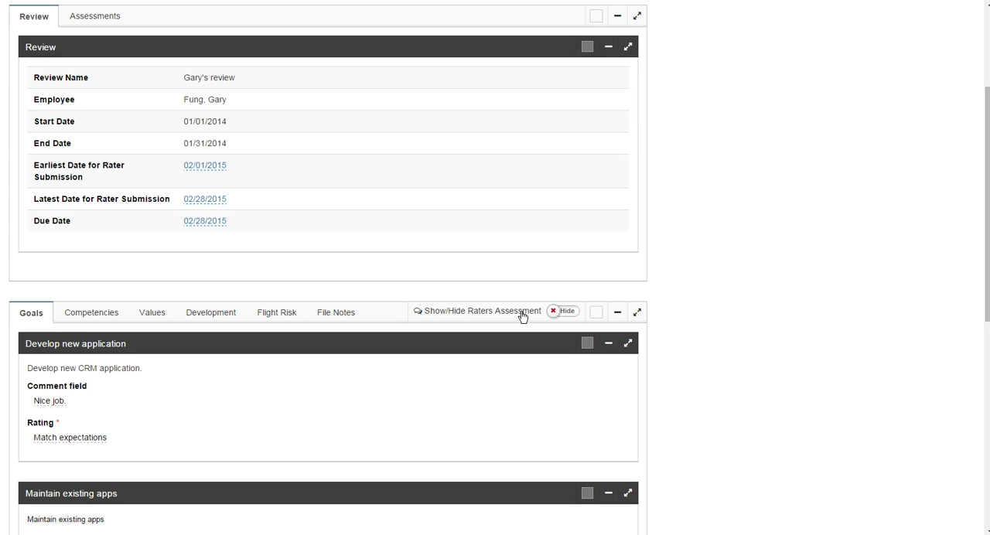
click(570, 316)
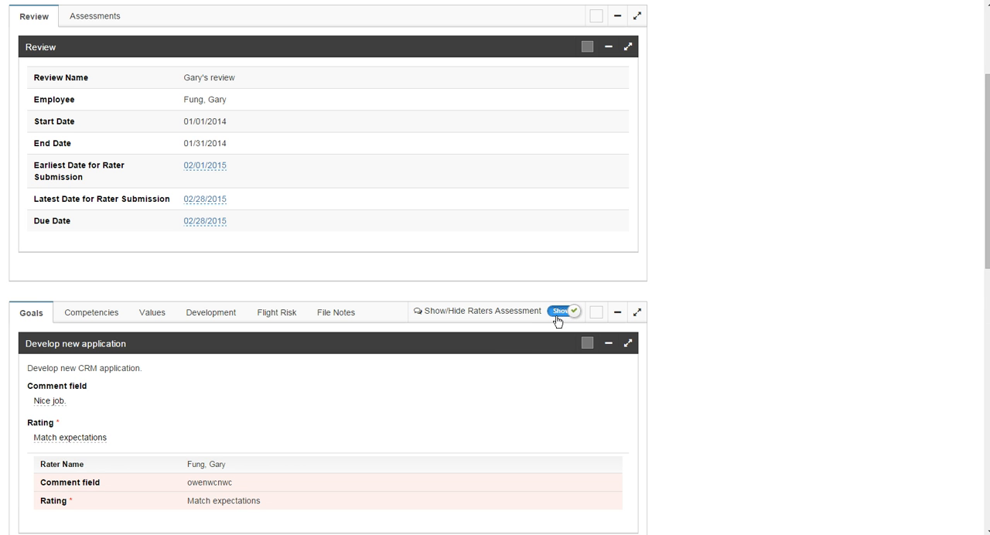
scroll(175, 418, down, 3)
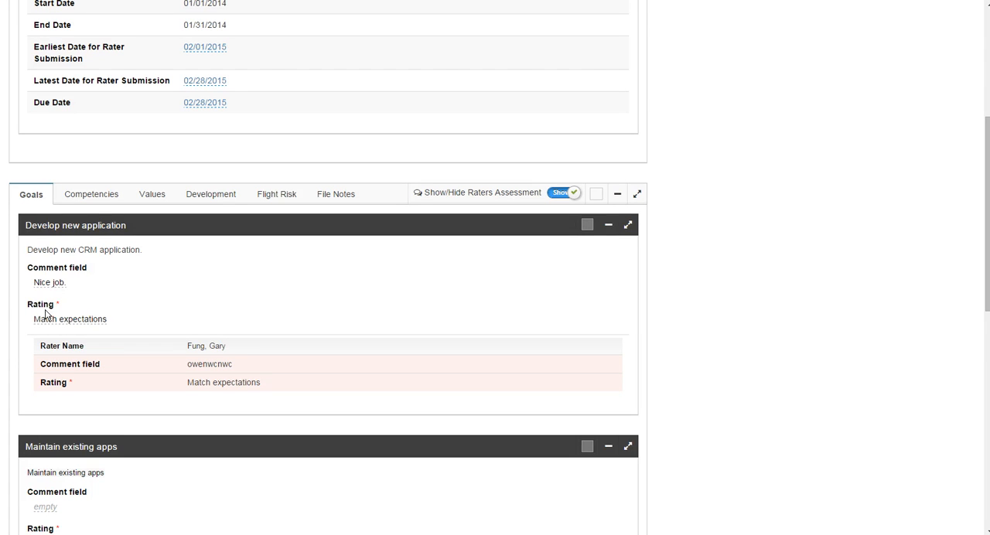
click(554, 197)
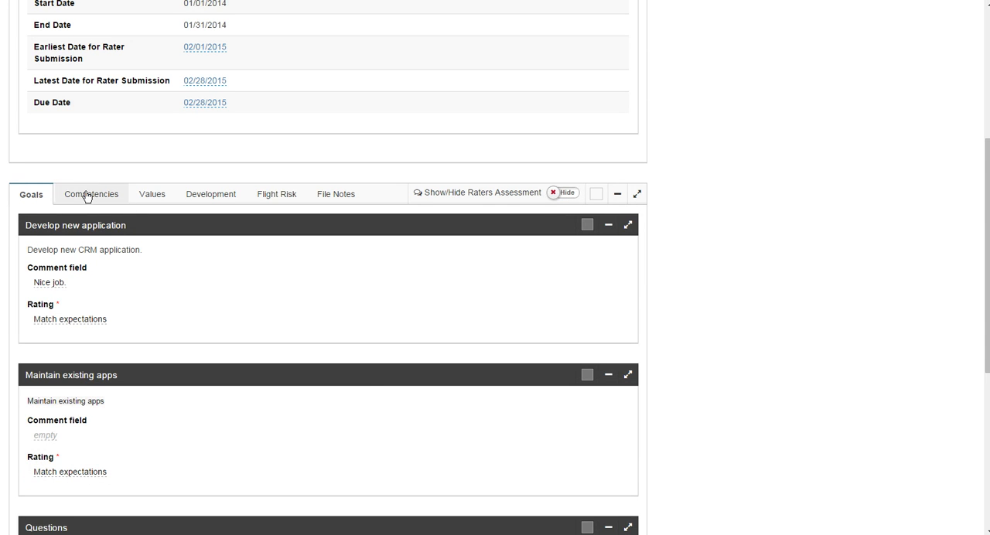
In the Competencies section, rate effective verbal communications as Valued Contributor, and proceed to the Values section.
scroll(191, 311, down, 3)
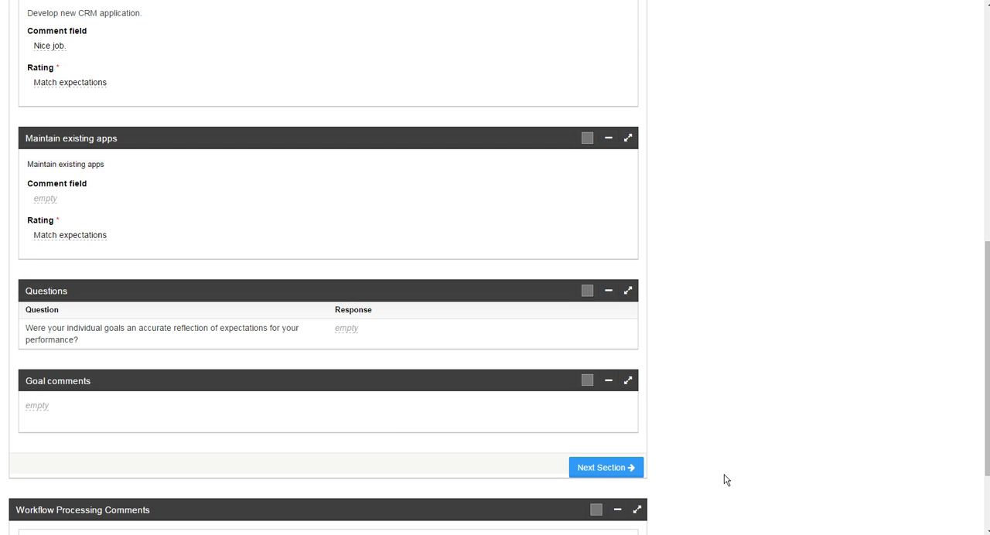
click(600, 468)
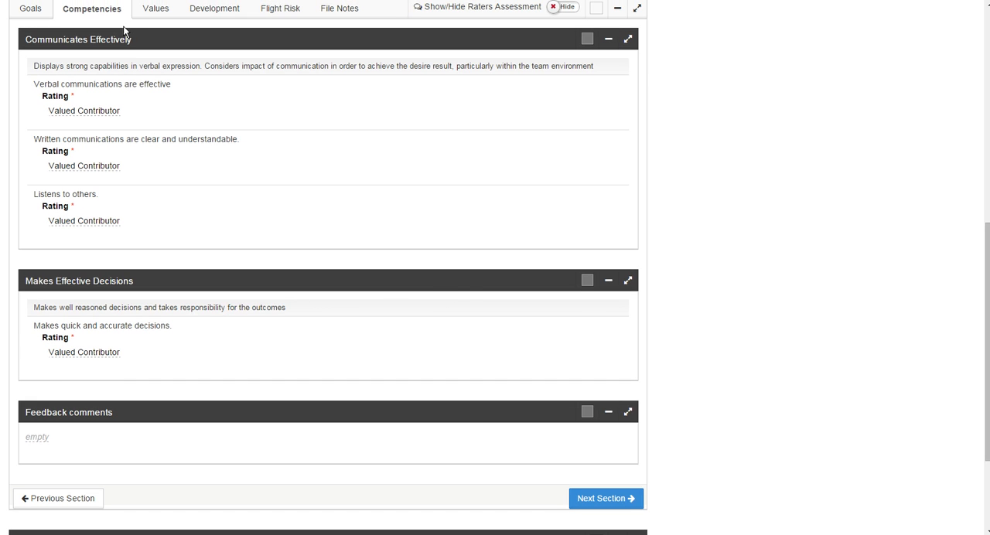
scroll(122, 38, up, 1)
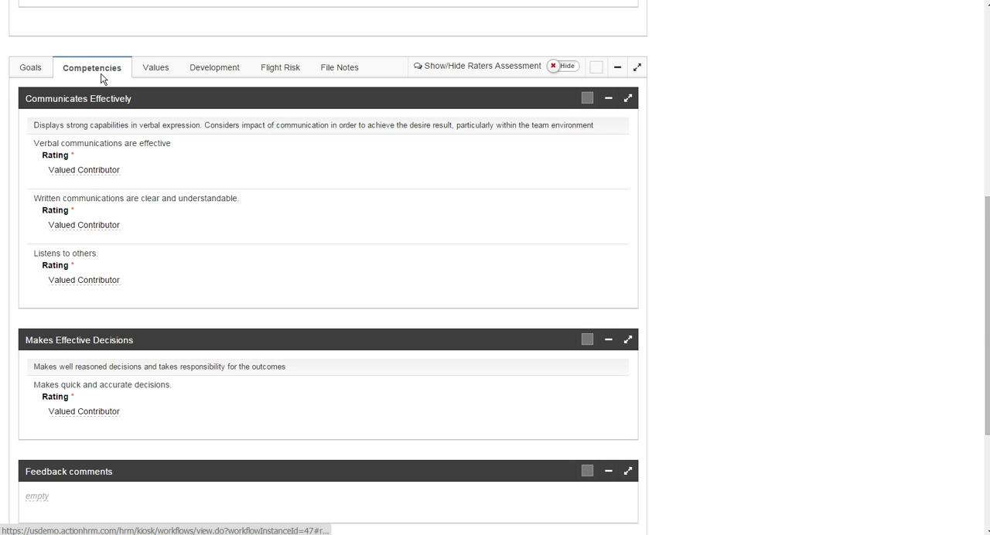
click(72, 172)
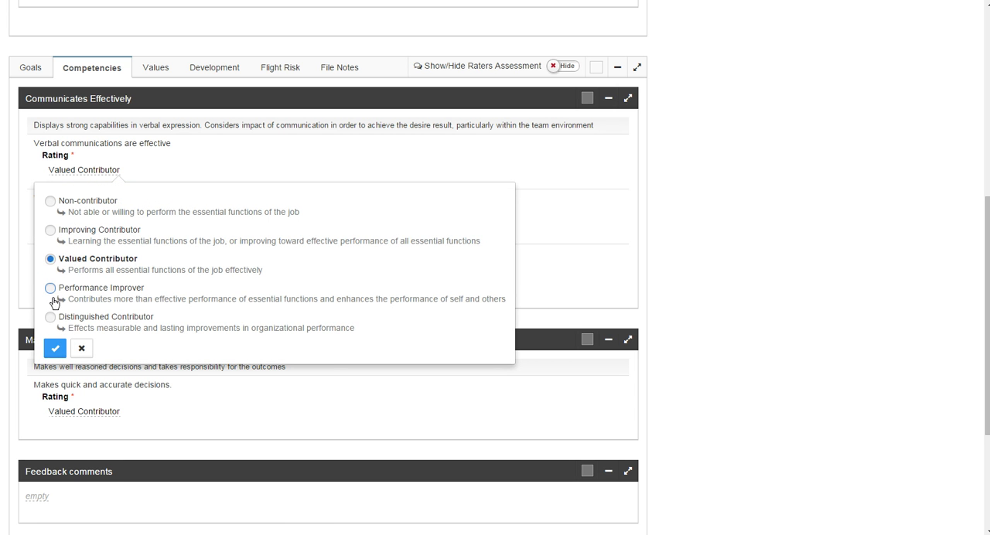
click(56, 349)
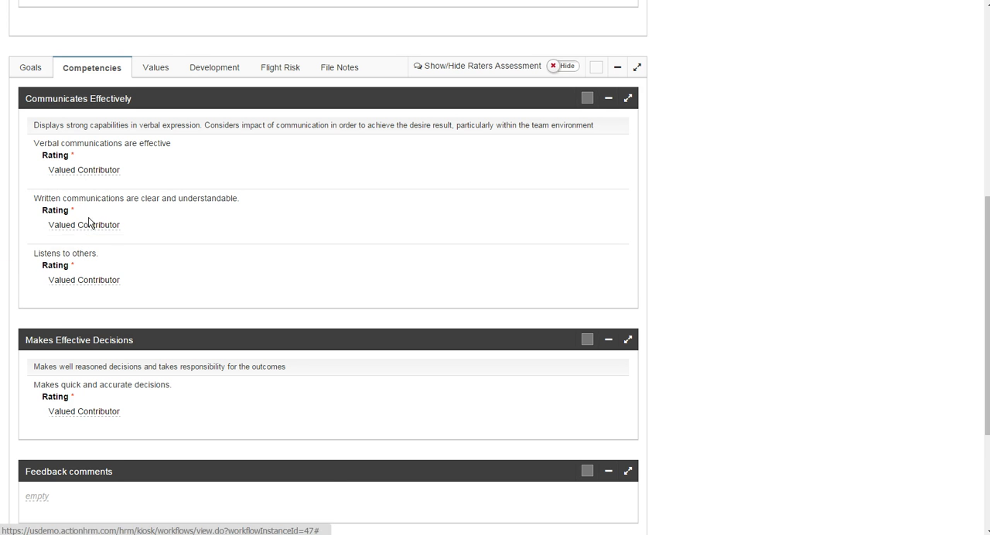
scroll(88, 223, down, 2)
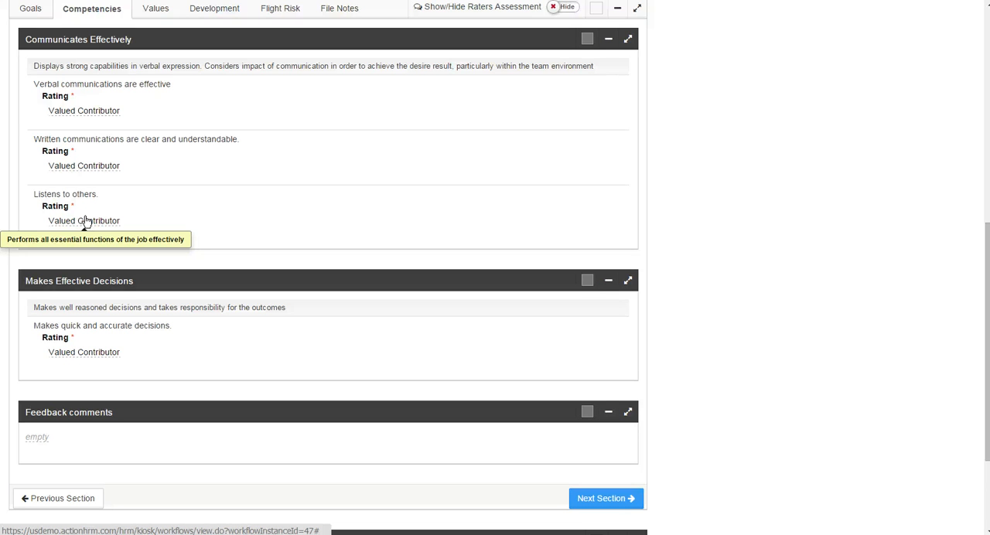
click(617, 501)
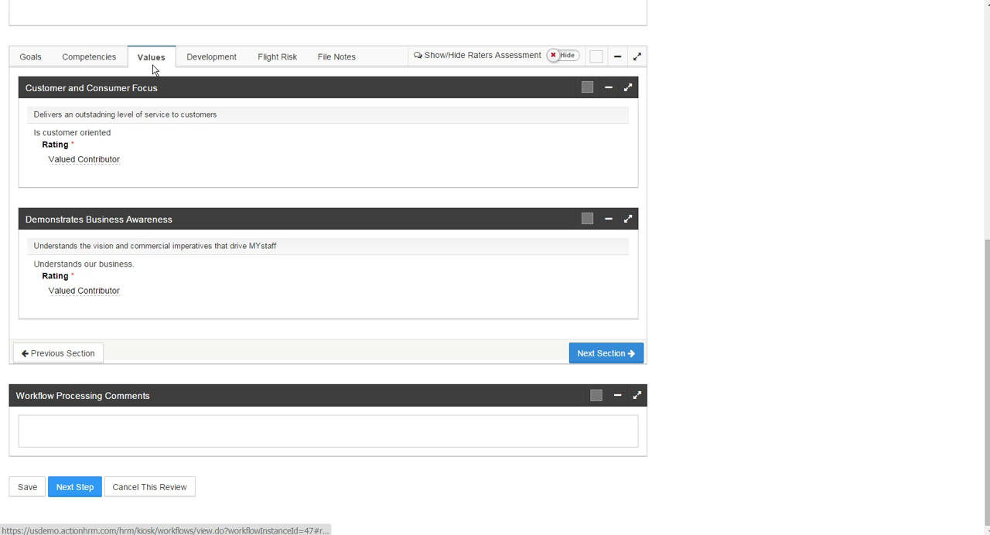
Set Readiness for Promotion to "Well placed in current role" in the succession assessment of the Development section.
click(216, 59)
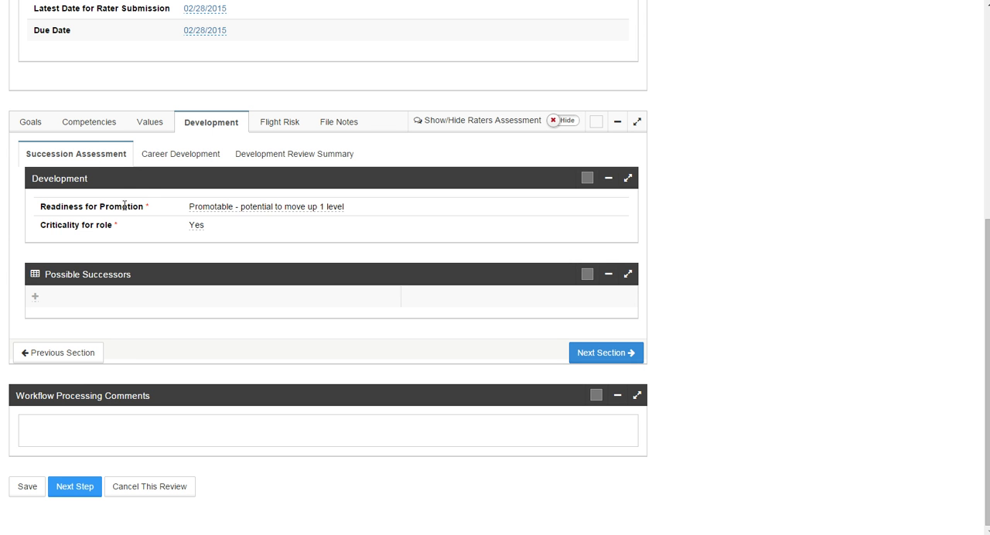
click(214, 207)
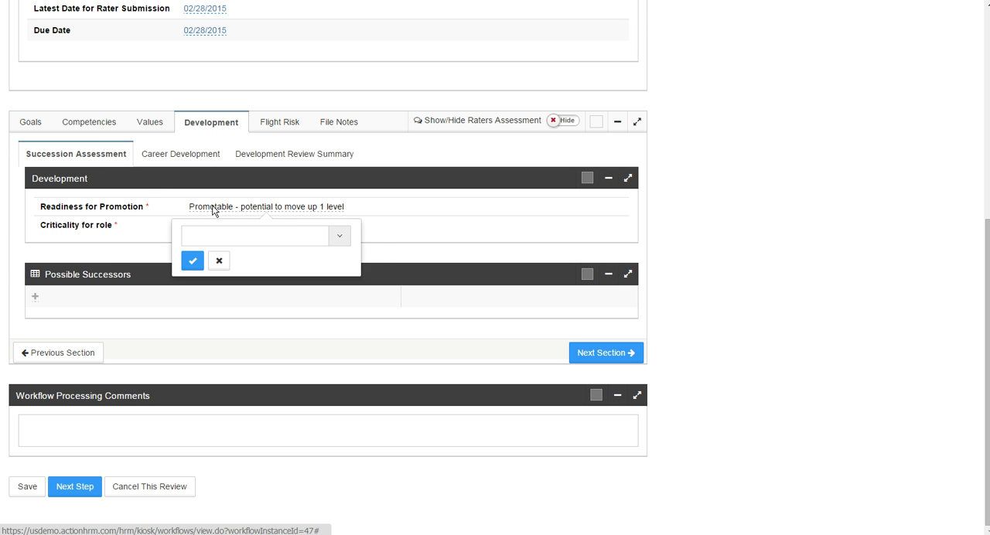
click(347, 239)
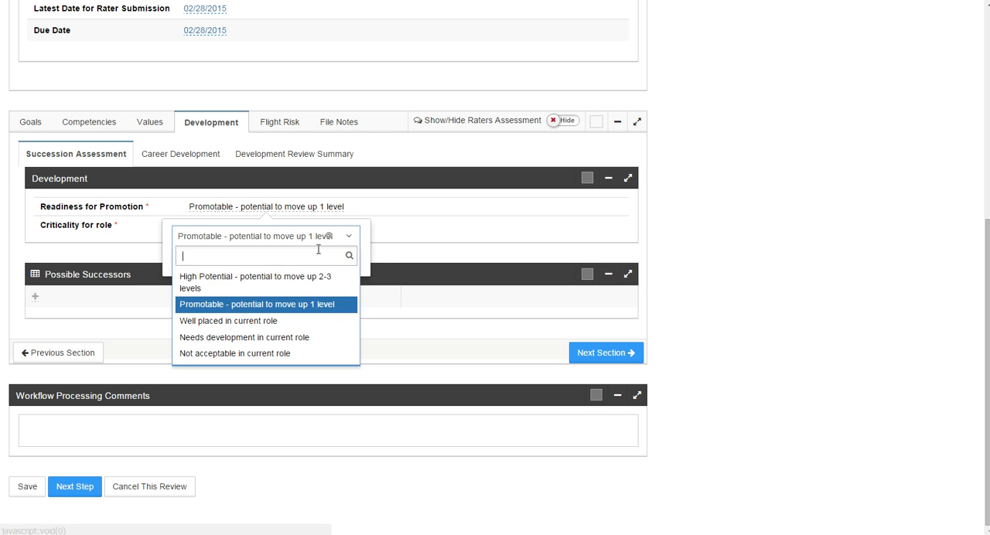
click(226, 321)
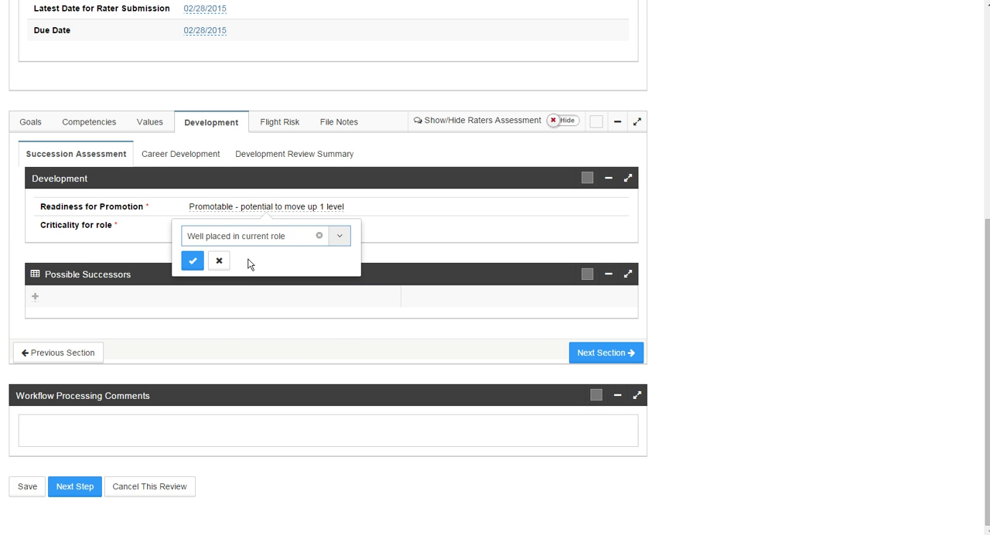
click(191, 261)
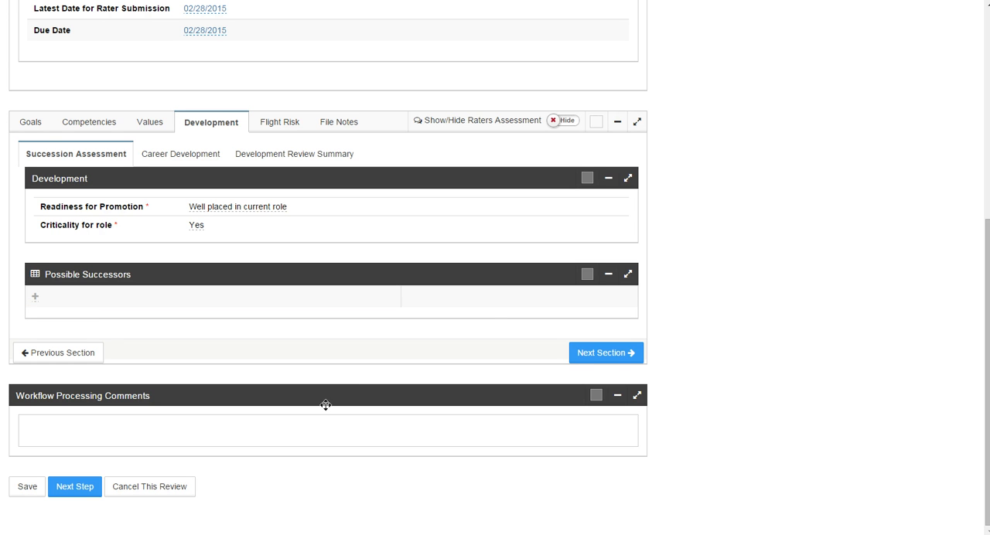
Examine the Career Development details, including the entry form for a next possible job, and the Development Review Summary.
click(187, 161)
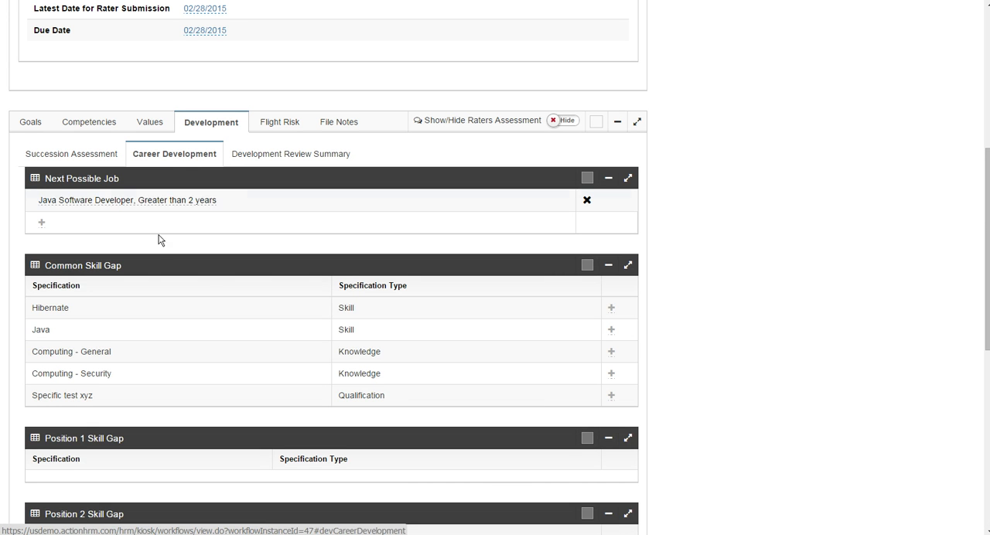
click(40, 224)
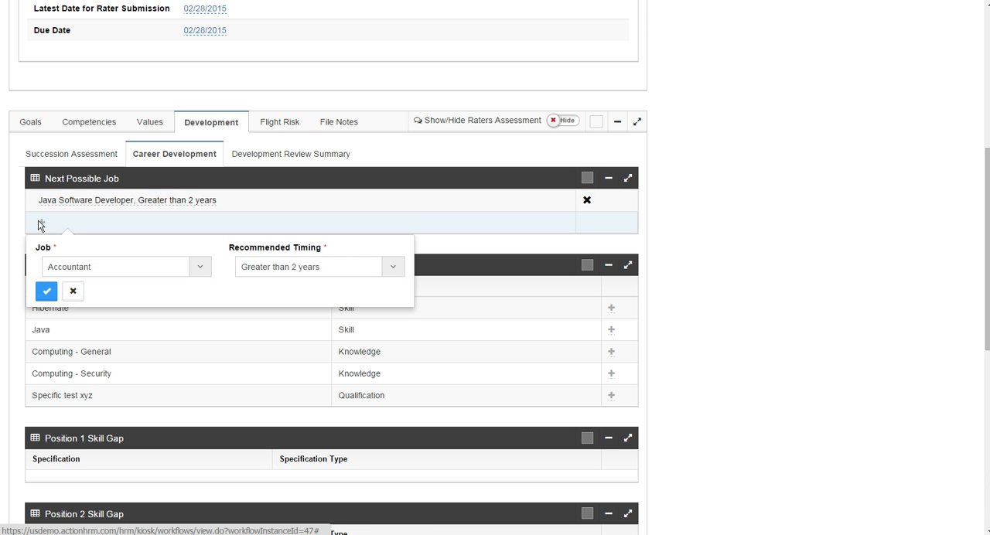
click(72, 291)
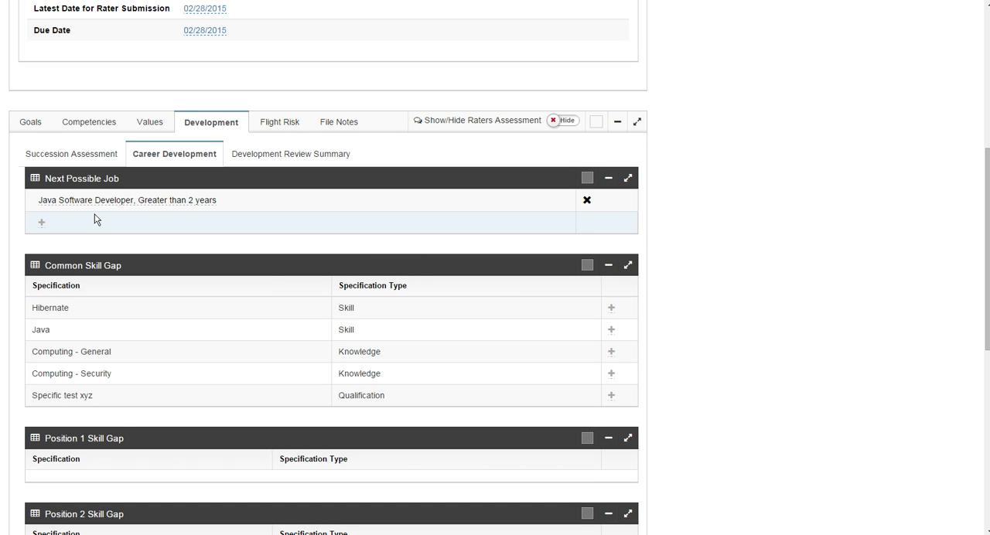
click(259, 157)
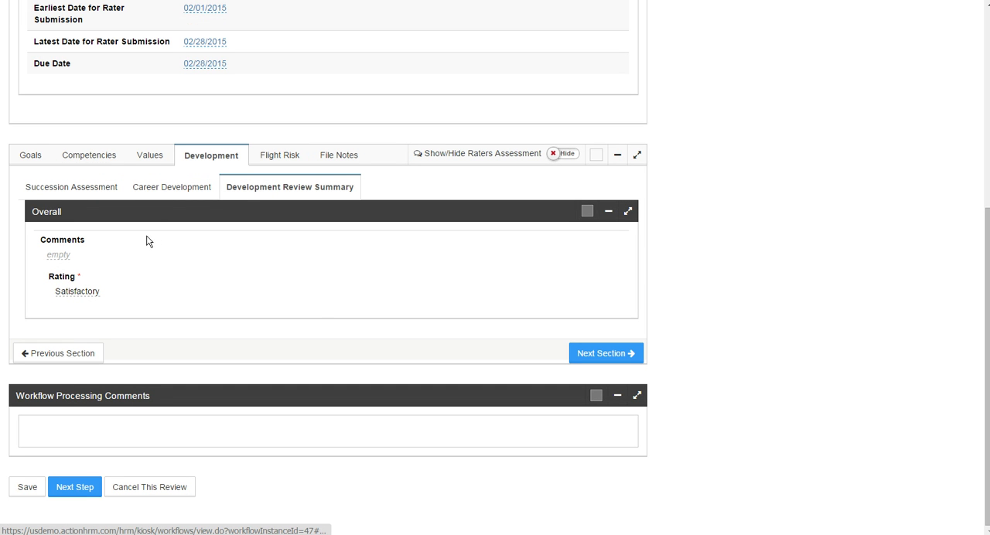
mouse_move(97, 299)
In the Flight Risk section, confirm the risk as "Medium - likely to leave within 3 years" and the reason as Salary.
click(281, 155)
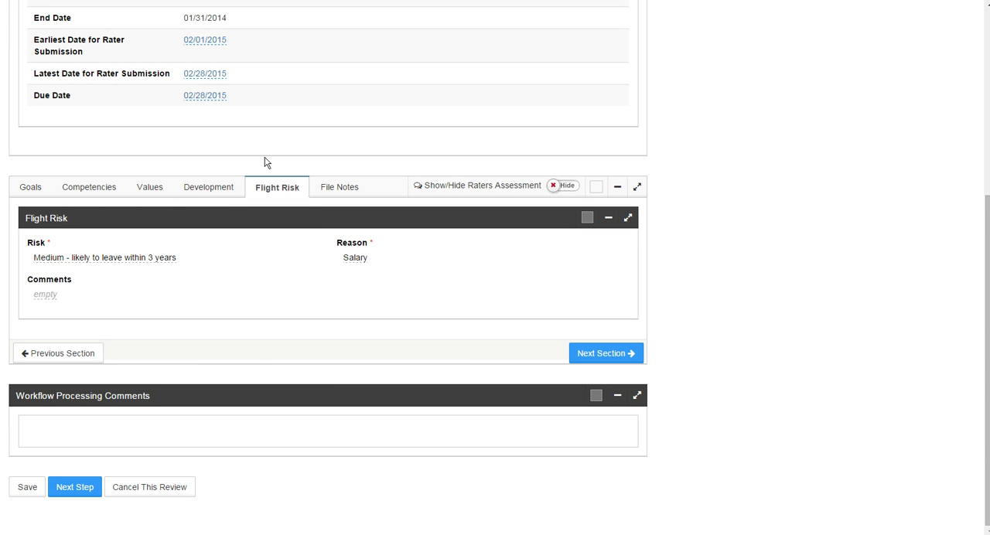
click(81, 260)
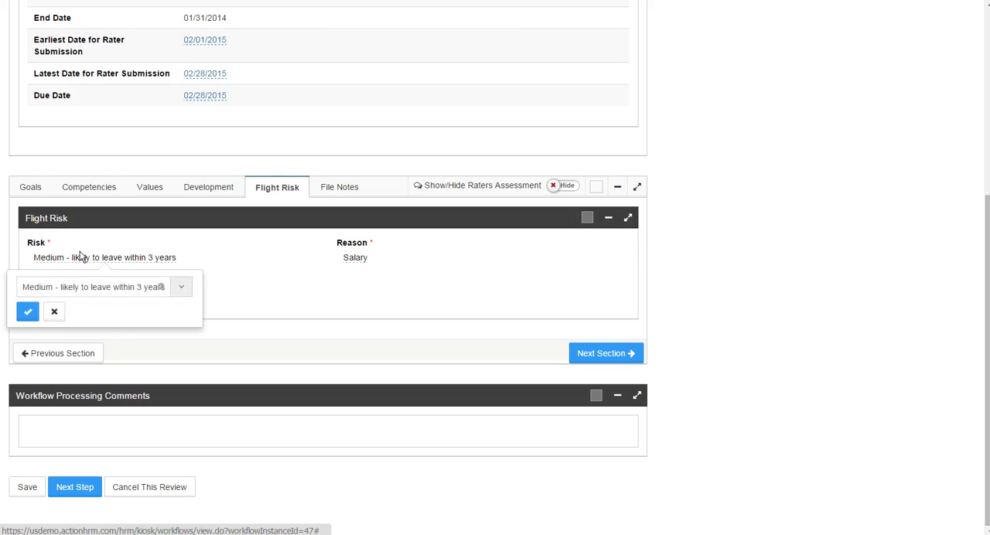
click(179, 288)
click(182, 289)
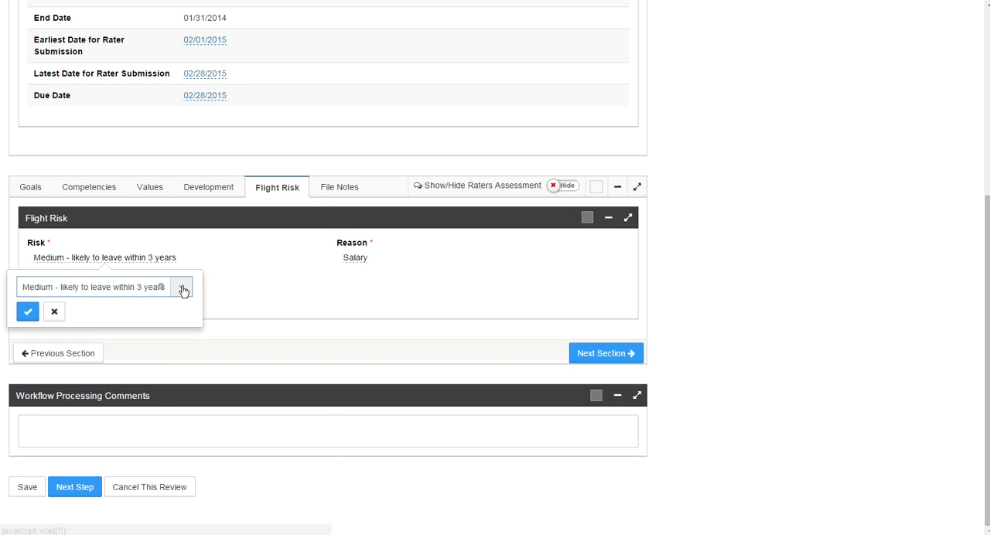
click(356, 260)
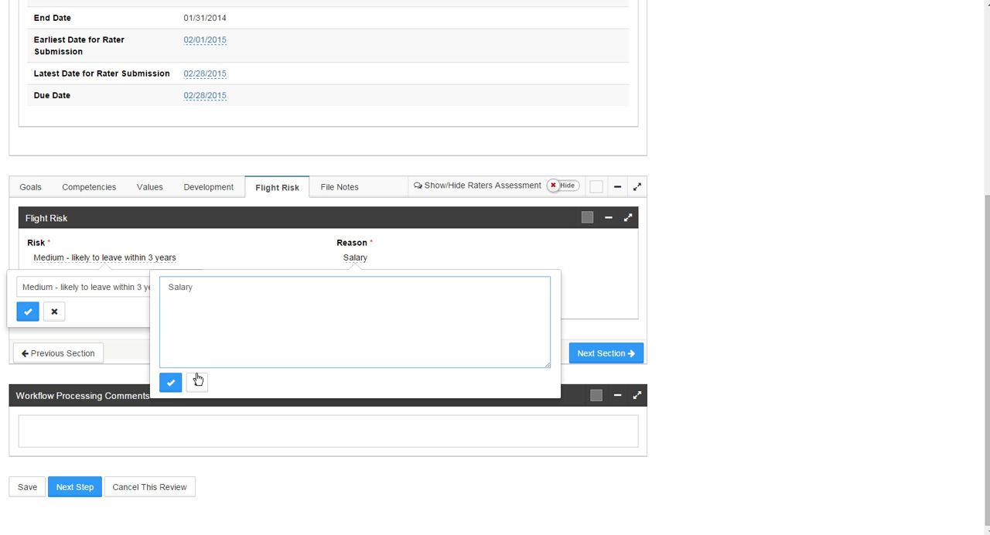
click(173, 384)
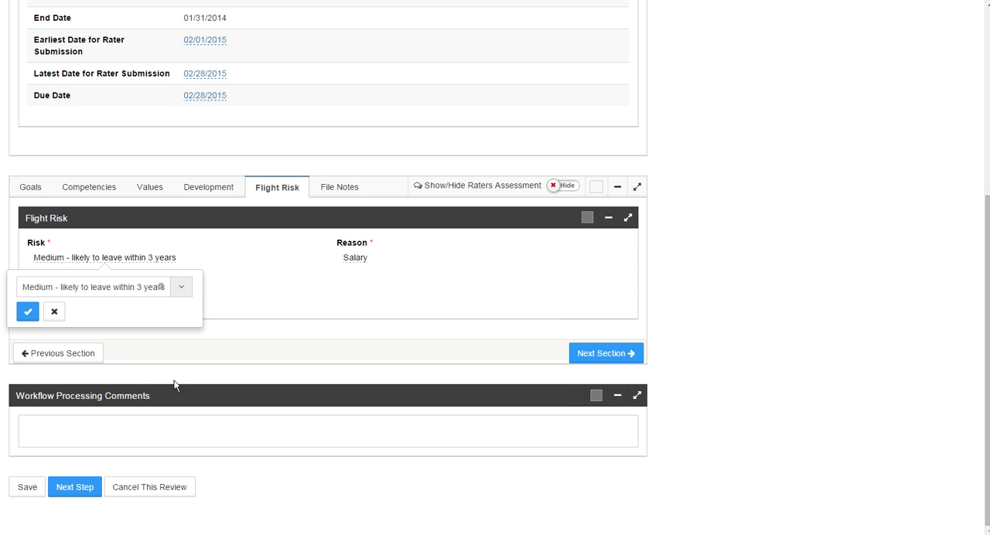
click(29, 312)
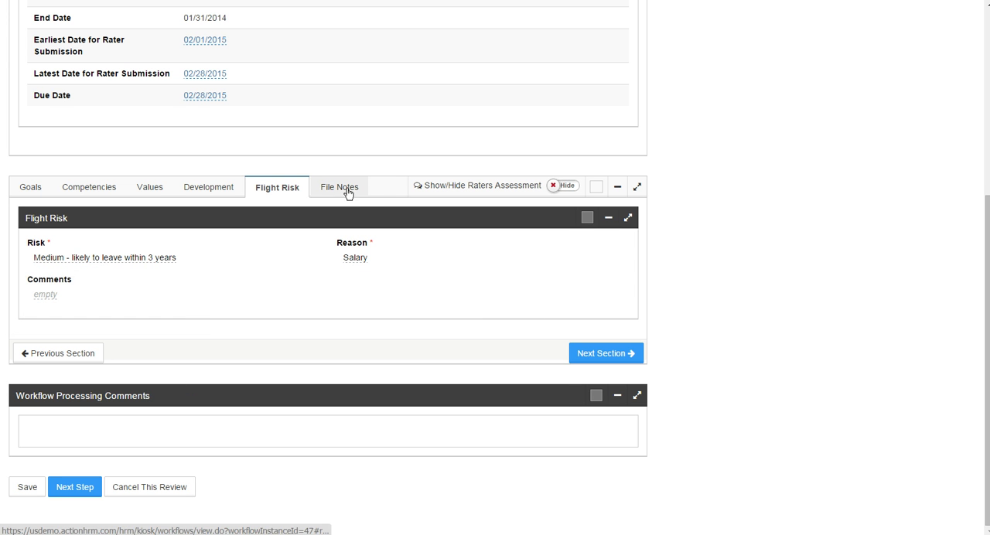
Proceed through the File Notes section to the review's rating summary, and submit the review to the approver.
click(607, 354)
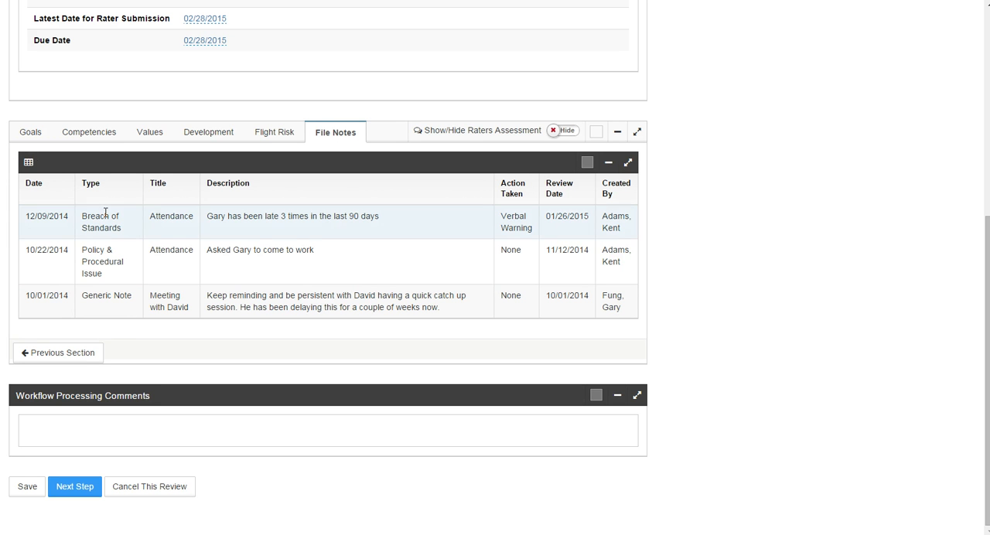
click(73, 489)
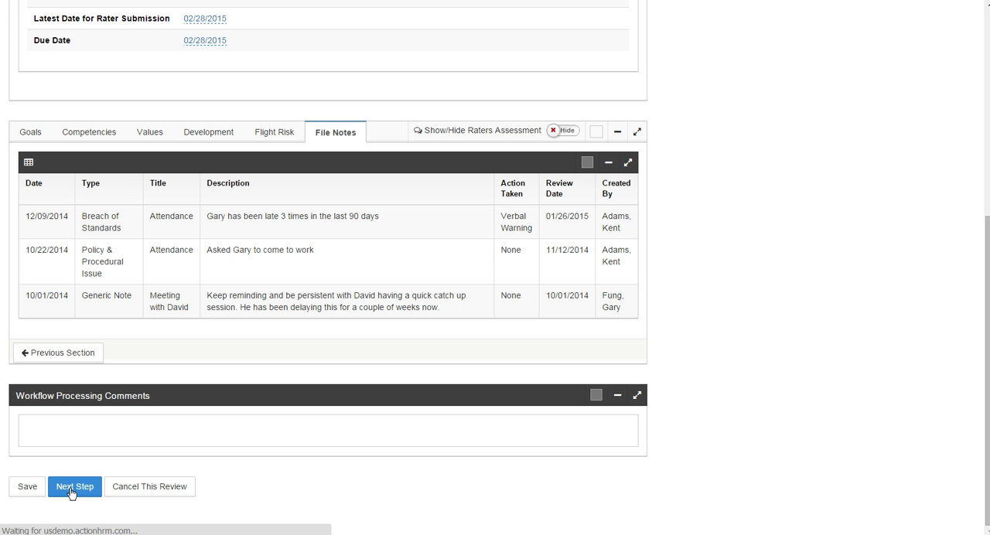
scroll(143, 428, down, 10)
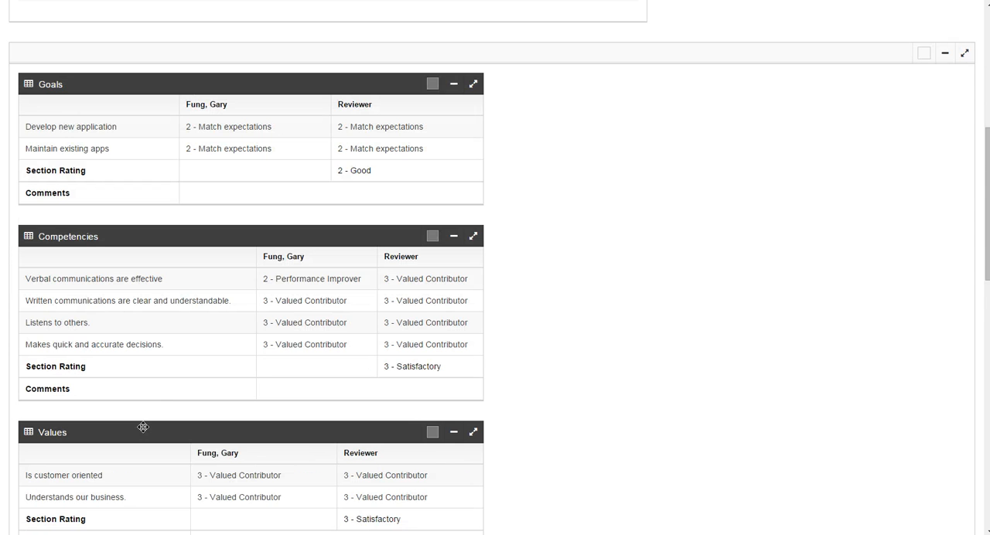
scroll(143, 428, down, 5)
click(137, 522)
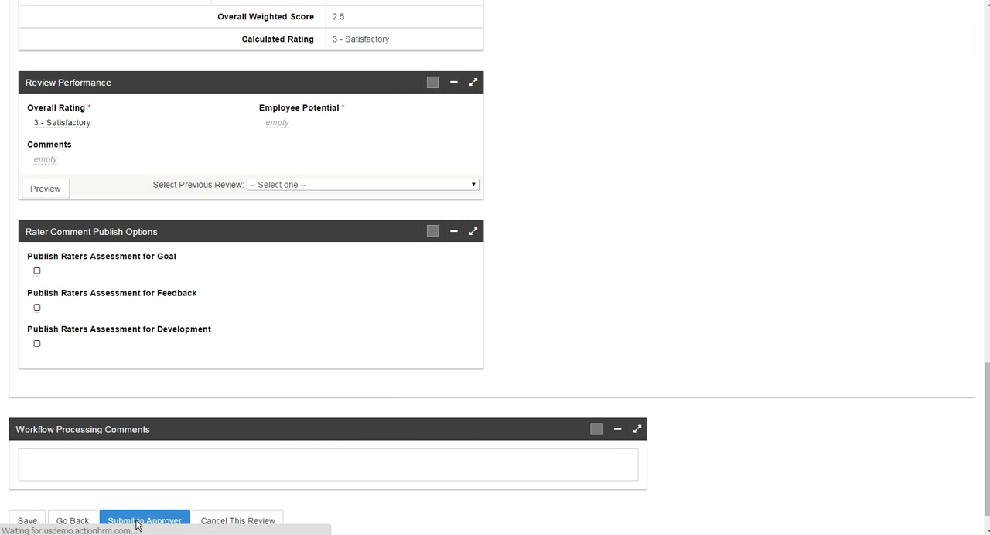